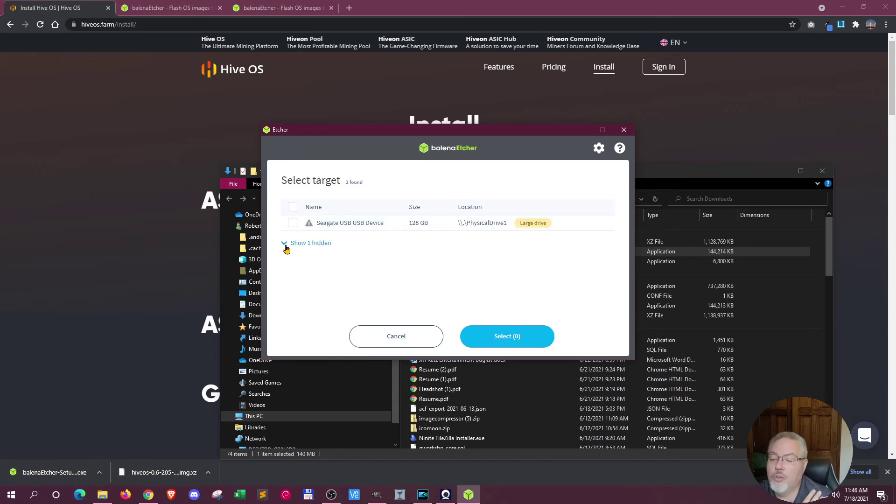
# - Flash the Hive OS image onto the 128 GB Seagate USB device, confirming the large-drive erase, and close Etcher and the Downloads window
pyautogui.click(300, 244)
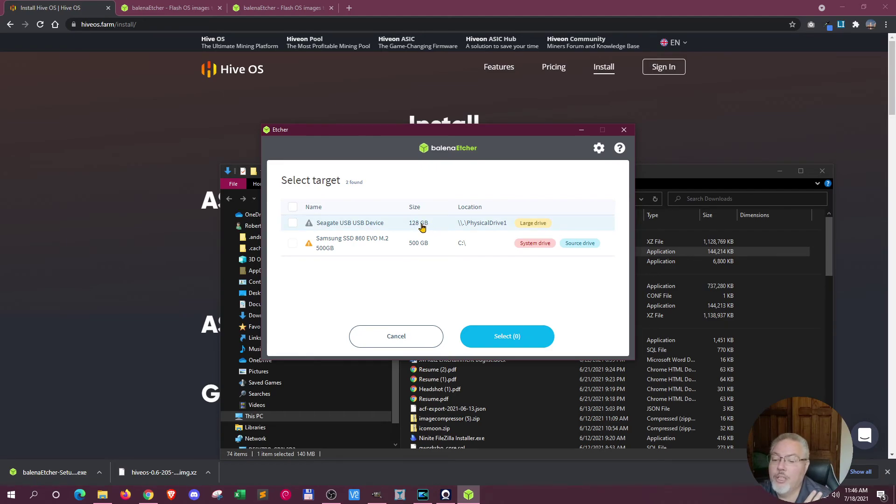
pyautogui.click(292, 224)
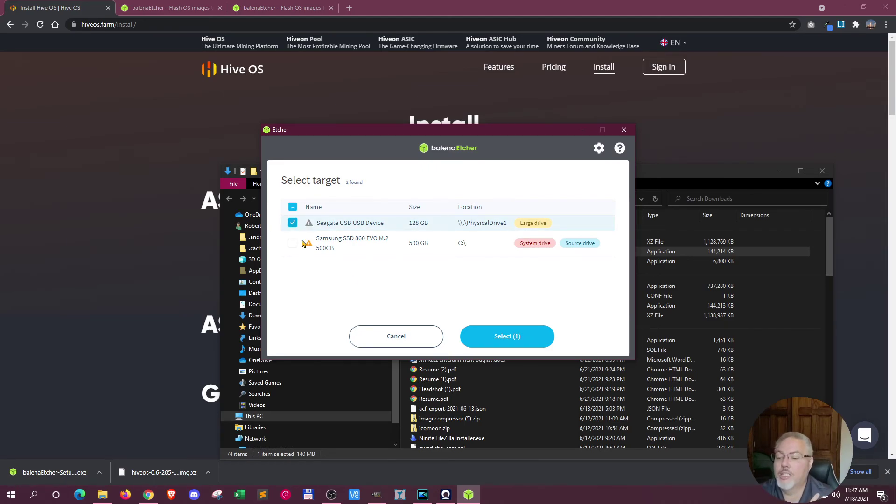
pyautogui.click(511, 339)
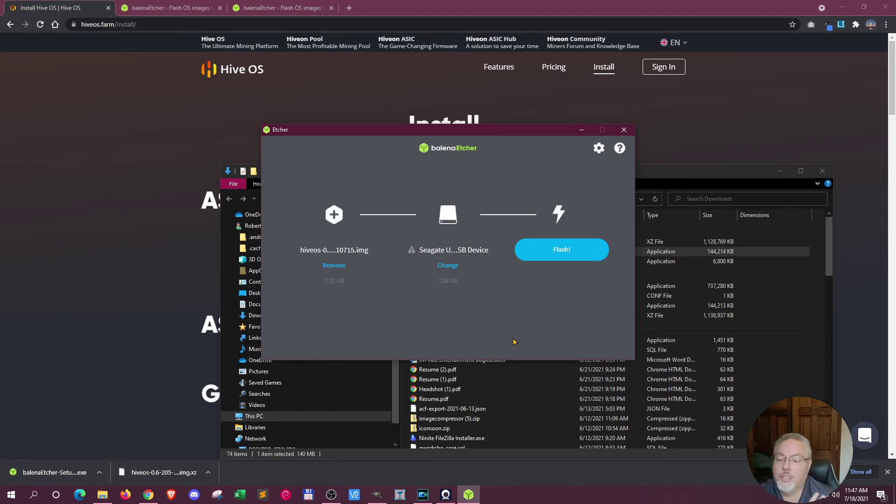
pyautogui.click(567, 252)
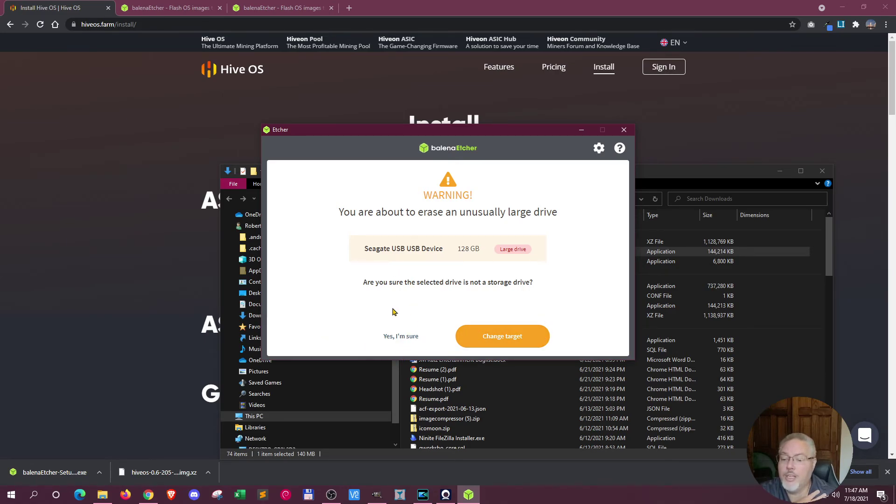
pyautogui.click(405, 338)
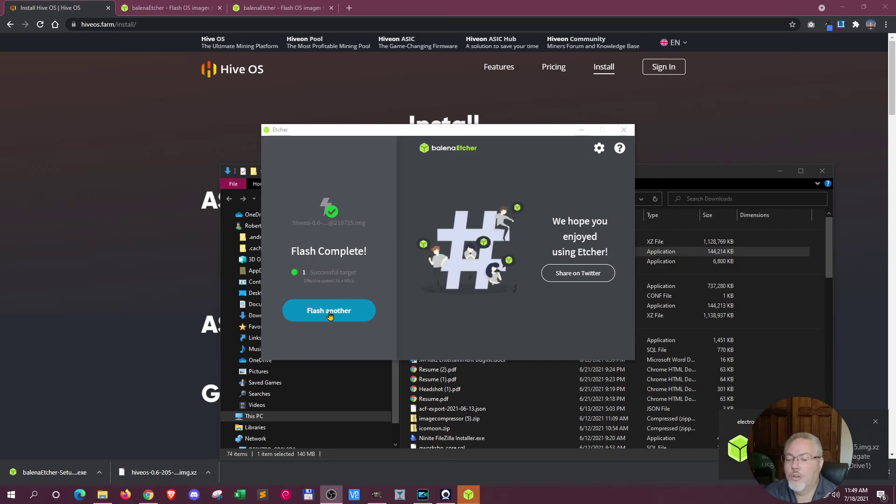
pyautogui.click(623, 129)
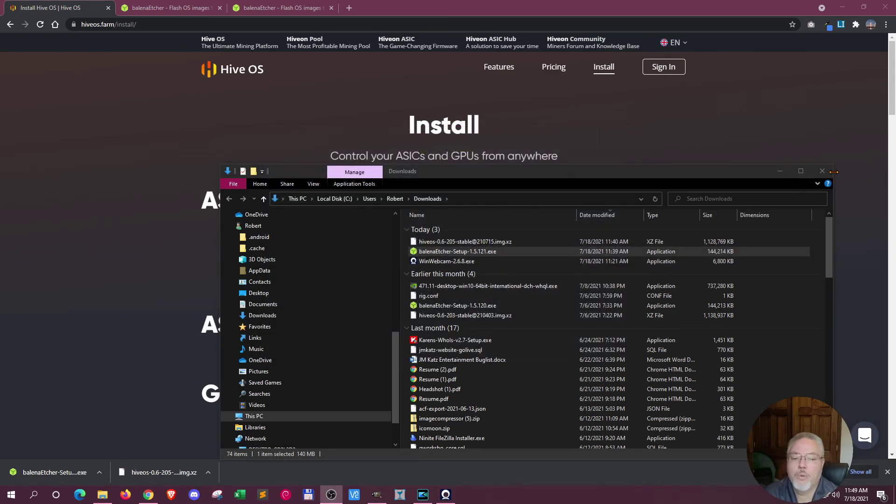
pyautogui.click(828, 171)
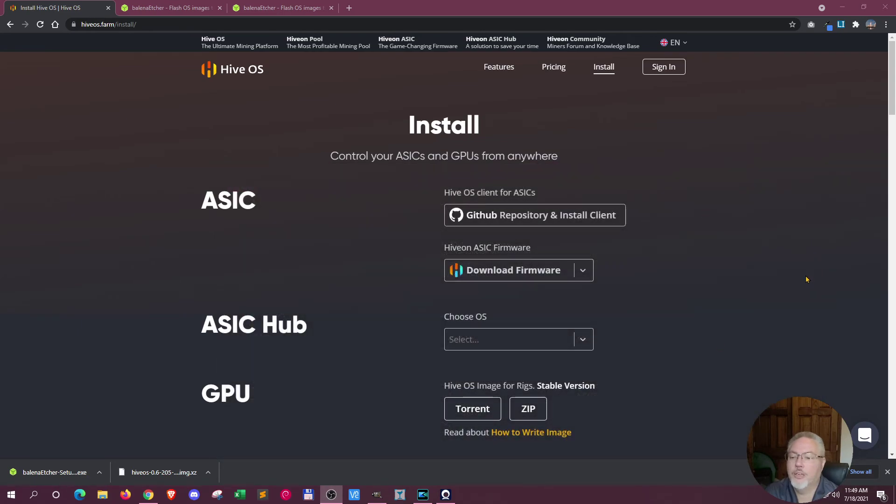
# - Dismiss the browser's downloads bar and sign in to Hive OS from the install page
pyautogui.scroll(-5, 261, 266)
pyautogui.scroll(-7, 252, 269)
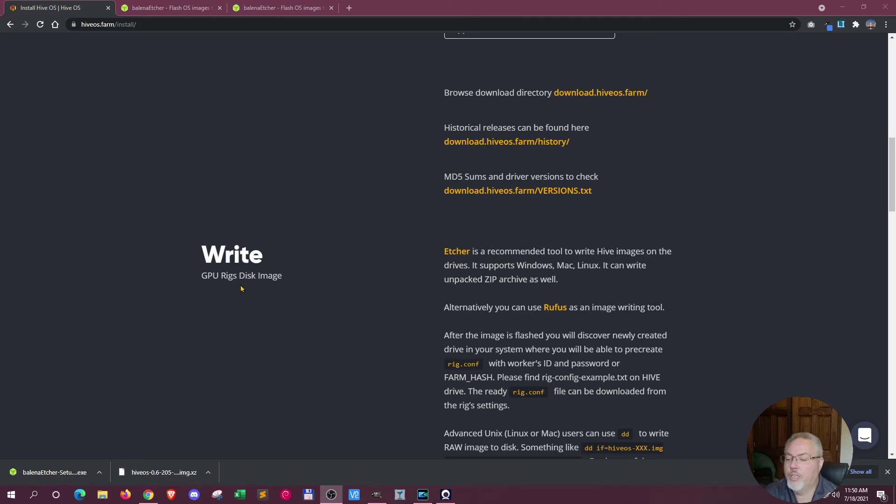
pyautogui.click(887, 472)
pyautogui.scroll(12, 538, 275)
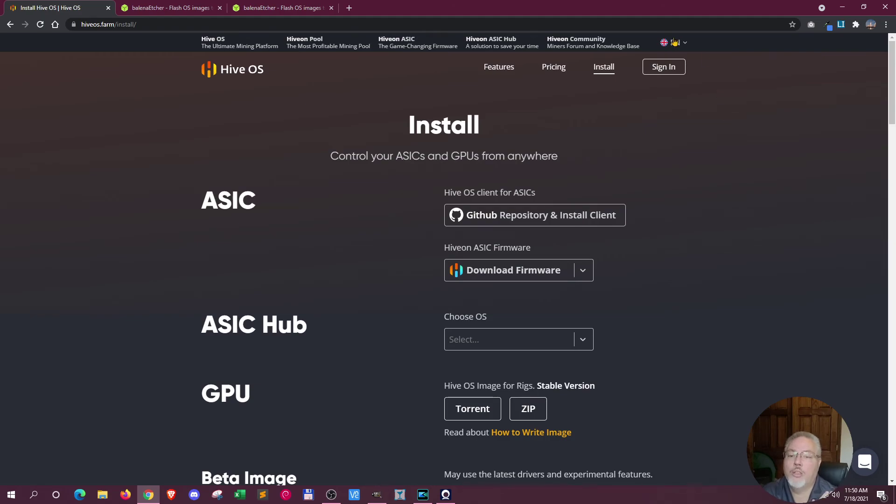
pyautogui.click(674, 71)
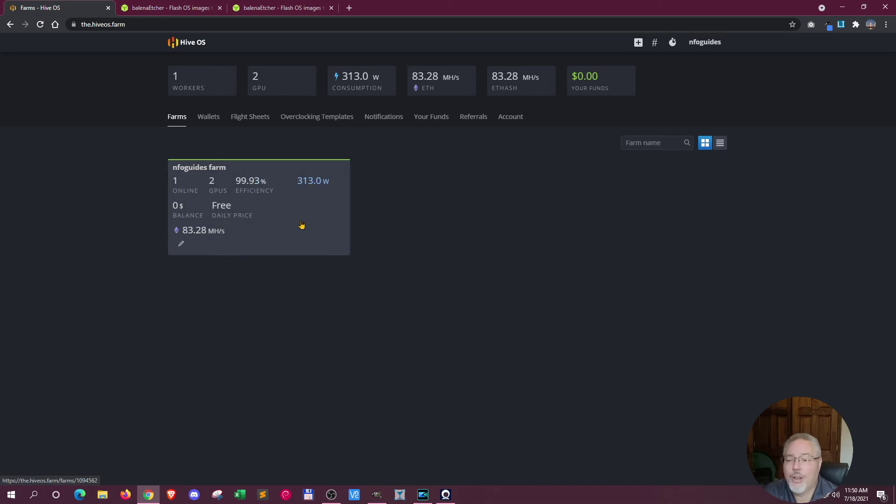
# - Switch to File Explorer, check This PC for the flashed HIVE (D:) drive, close its separate window, and return to the browser
pyautogui.press('super+e')
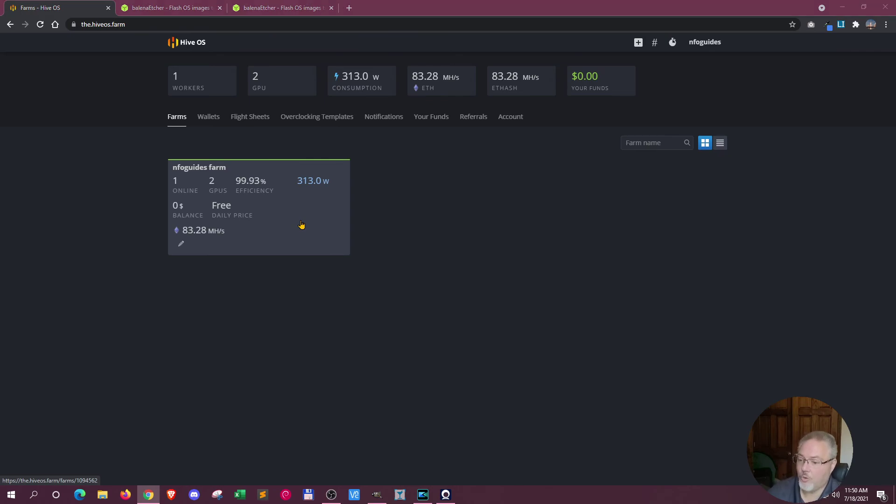
pyautogui.scroll(-10, 331, 308)
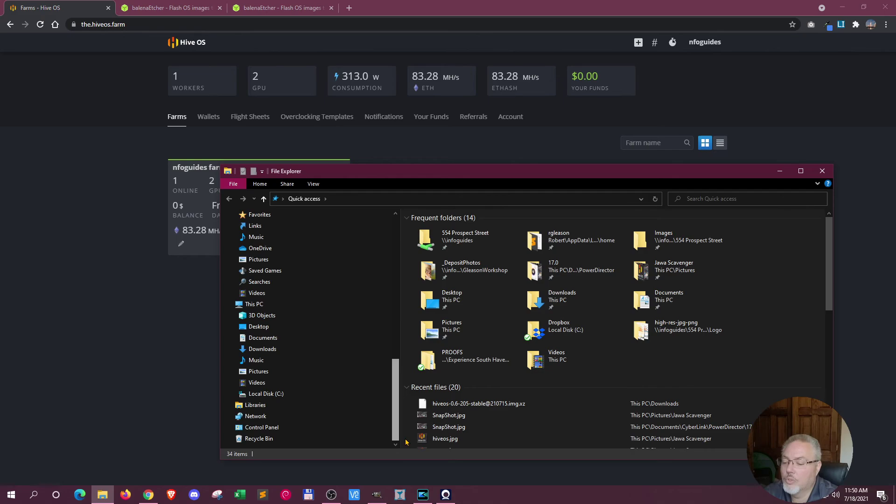
pyautogui.click(255, 304)
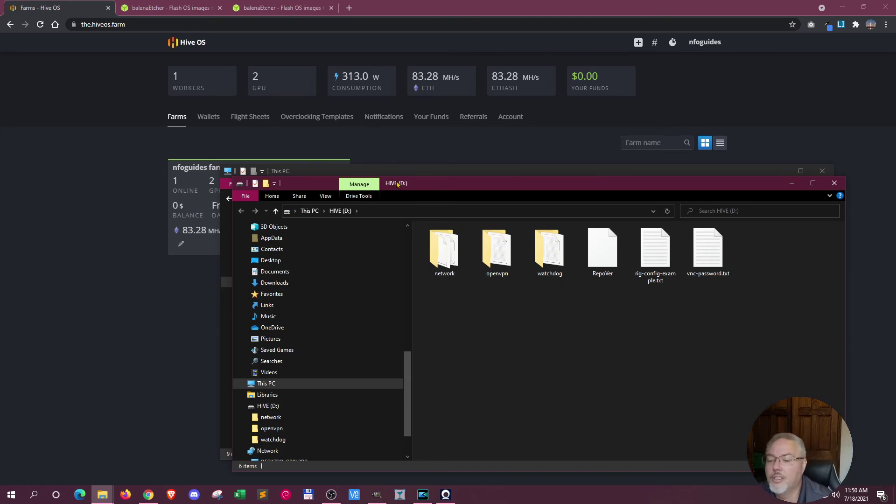
pyautogui.moveTo(443, 189); pyautogui.dragTo(472, 358)
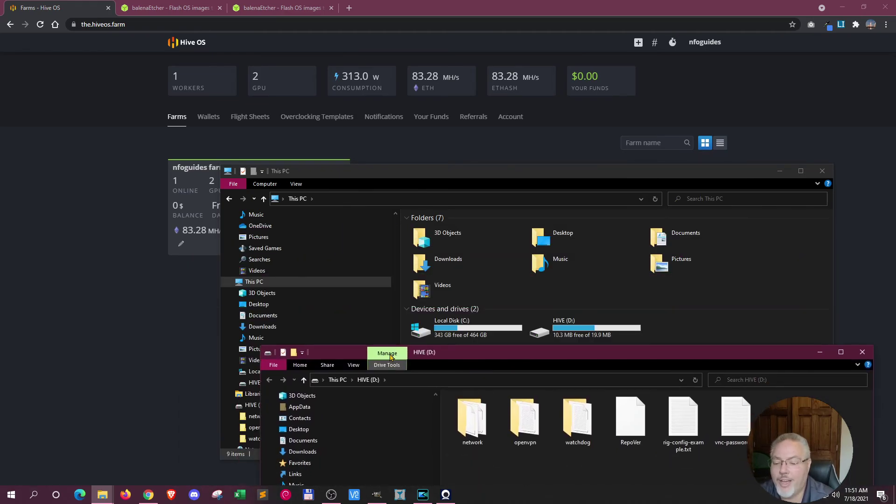
pyautogui.click(861, 353)
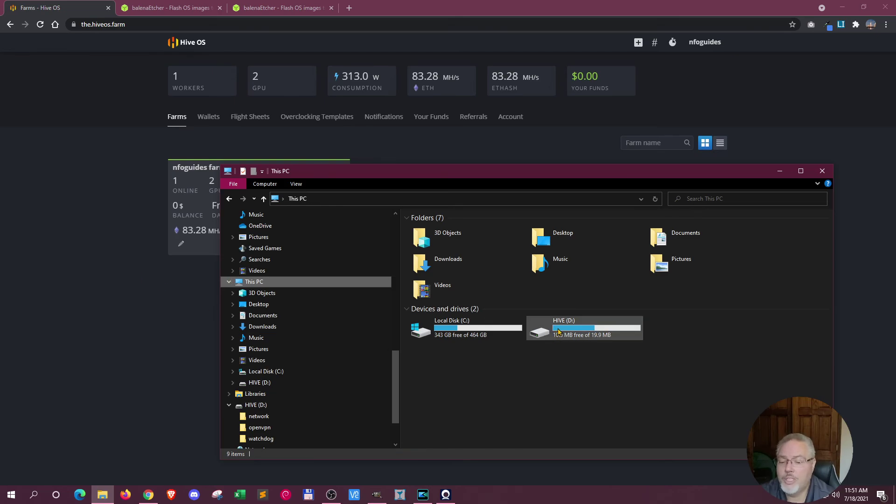
pyautogui.click(132, 303)
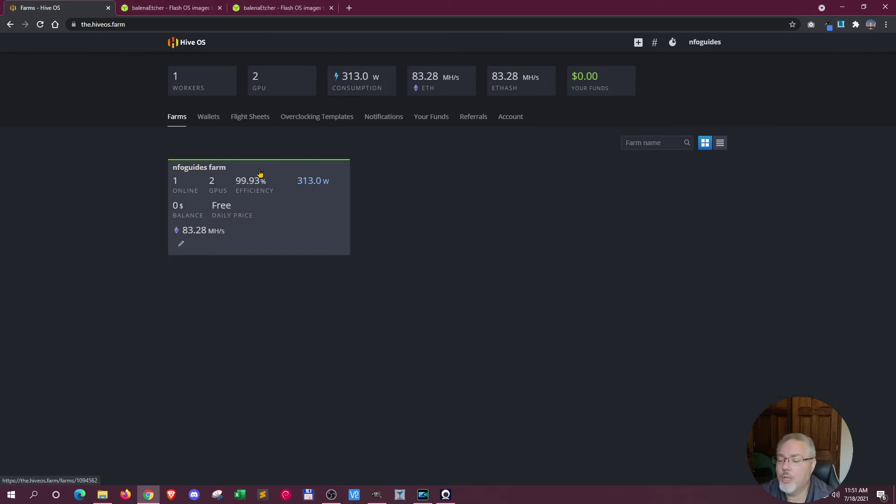
# - Open the nfoguides farm, examine the farm hash section in its settings, and return to the worker list
pyautogui.click(289, 201)
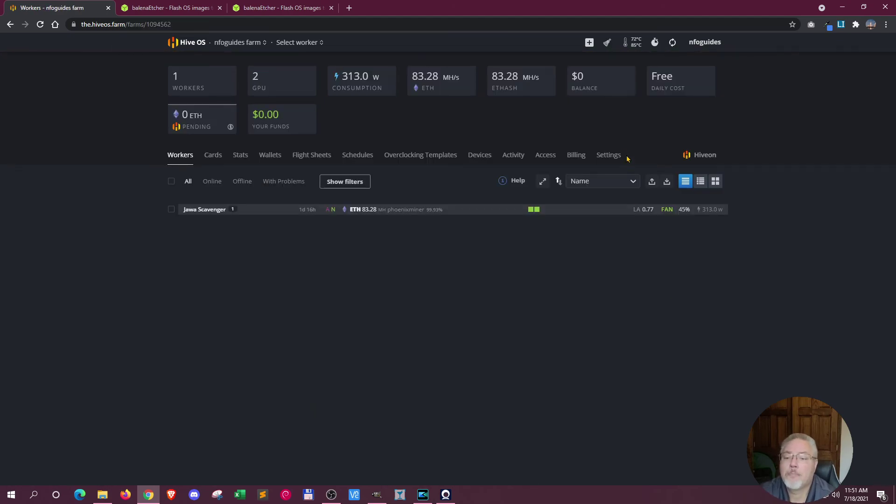
pyautogui.click(610, 159)
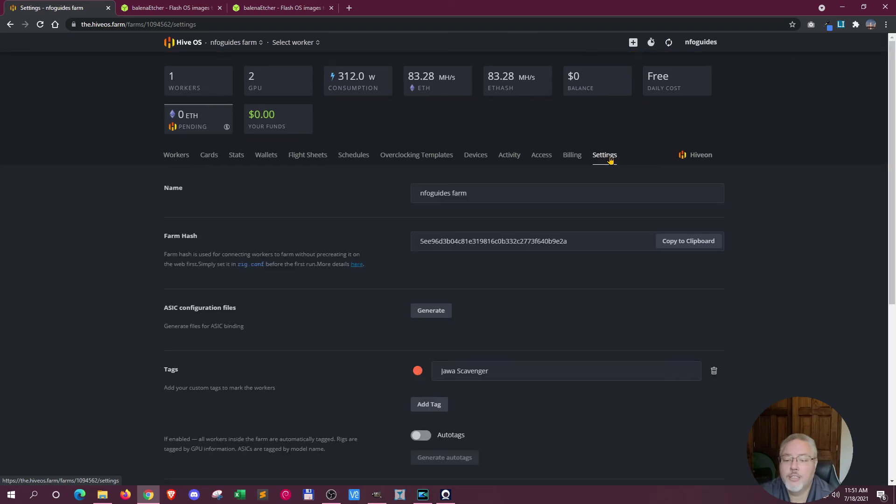
pyautogui.scroll(-1, 346, 230)
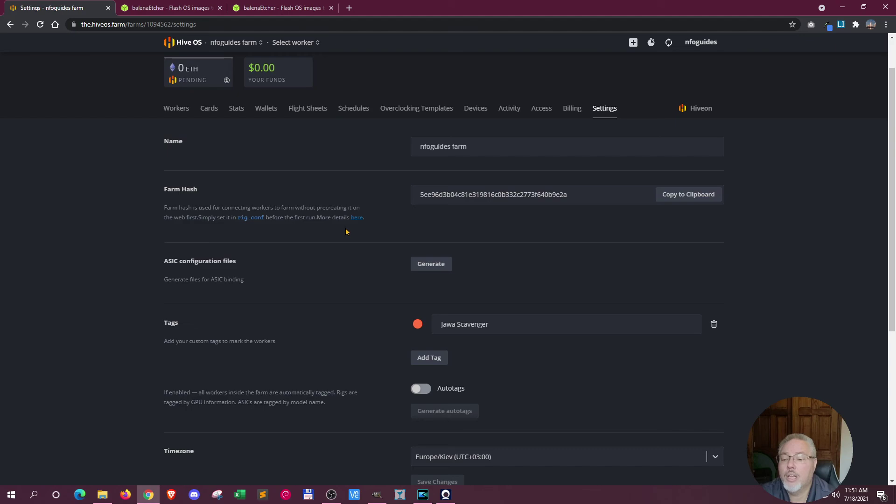
pyautogui.scroll(1, 326, 210)
pyautogui.click(181, 156)
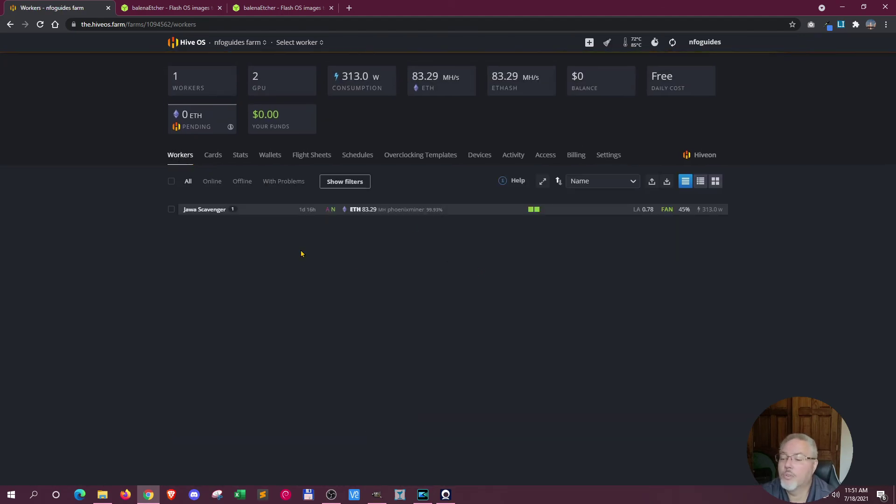
# - Look through the Jawa Scavenger worker's settings and overview, and return to the farm's worker list
pyautogui.click(203, 209)
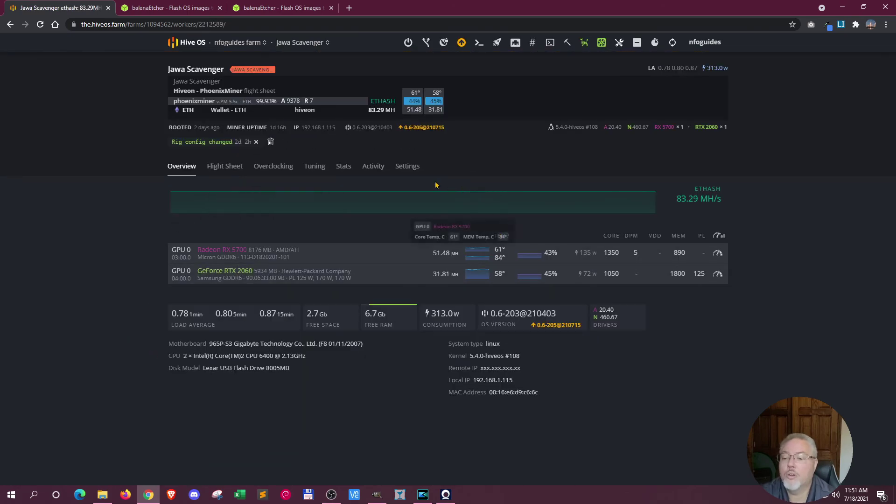
pyautogui.click(407, 169)
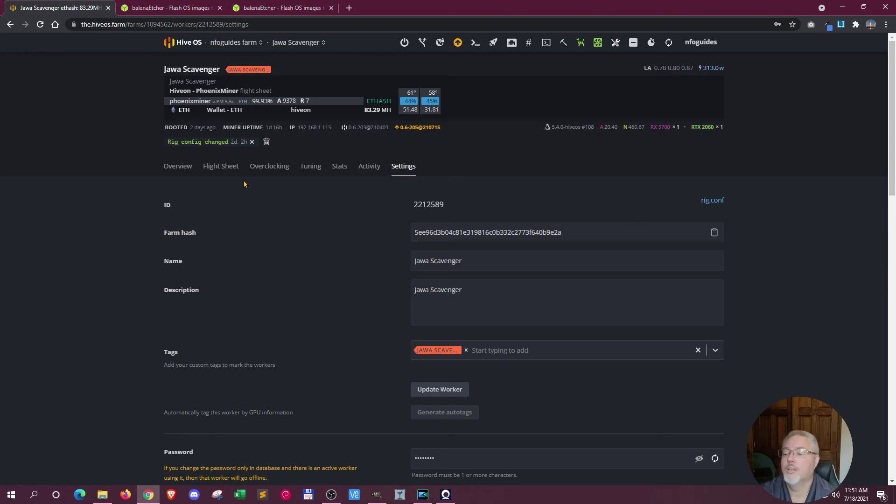
pyautogui.click(178, 167)
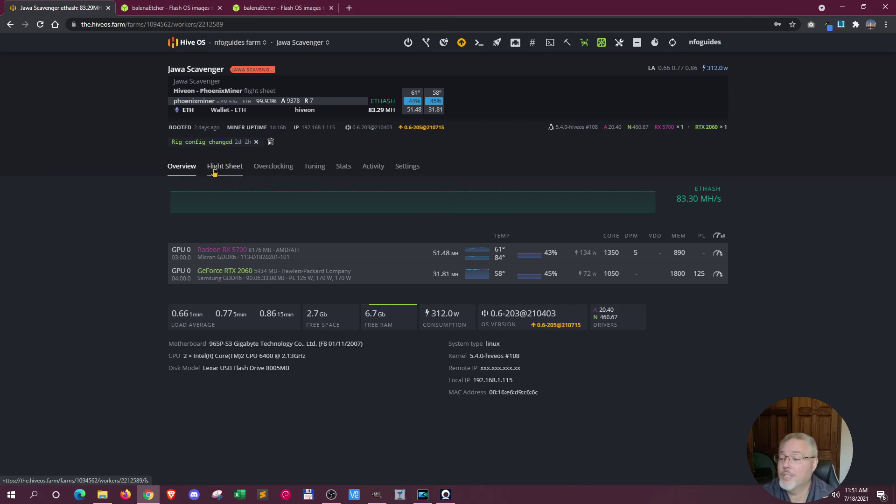
pyautogui.click(238, 43)
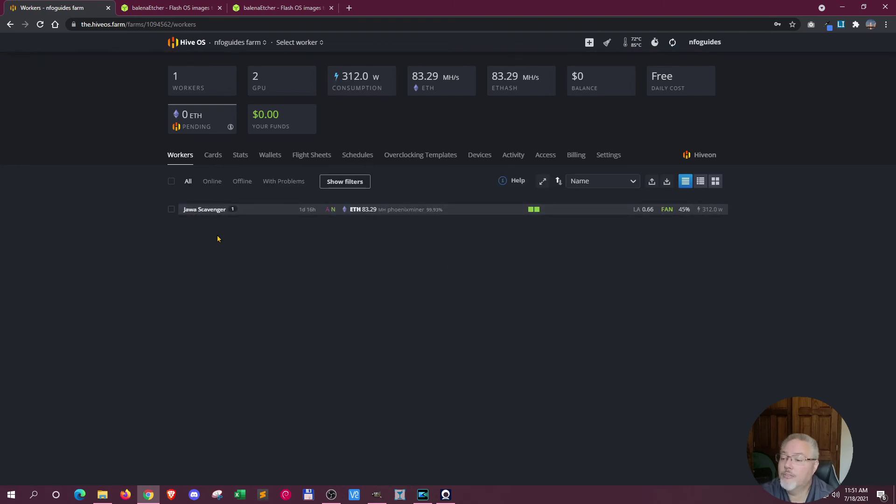
# - Download the rig.conf file from the Jawa Scavenger worker's settings
pyautogui.click(199, 210)
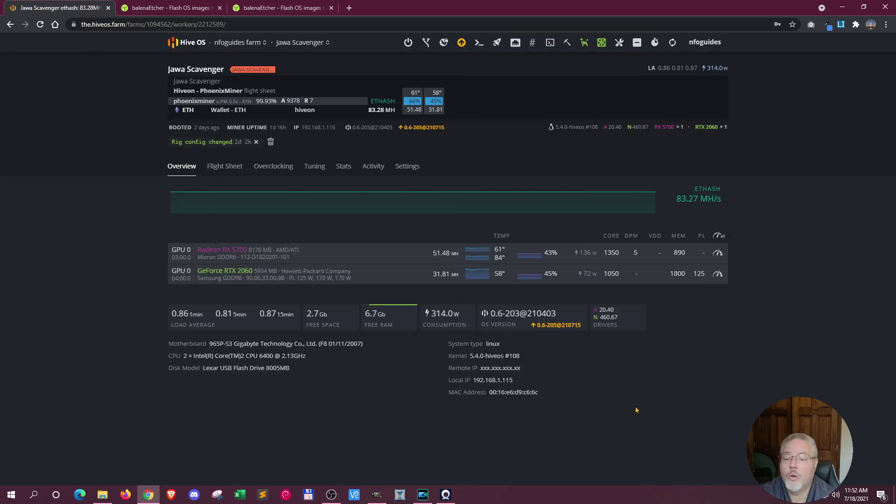
pyautogui.click(412, 169)
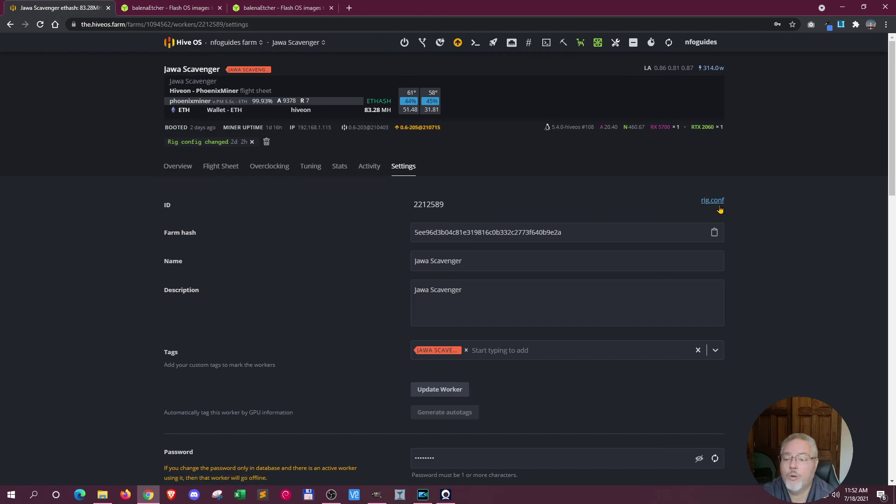
pyautogui.click(713, 201)
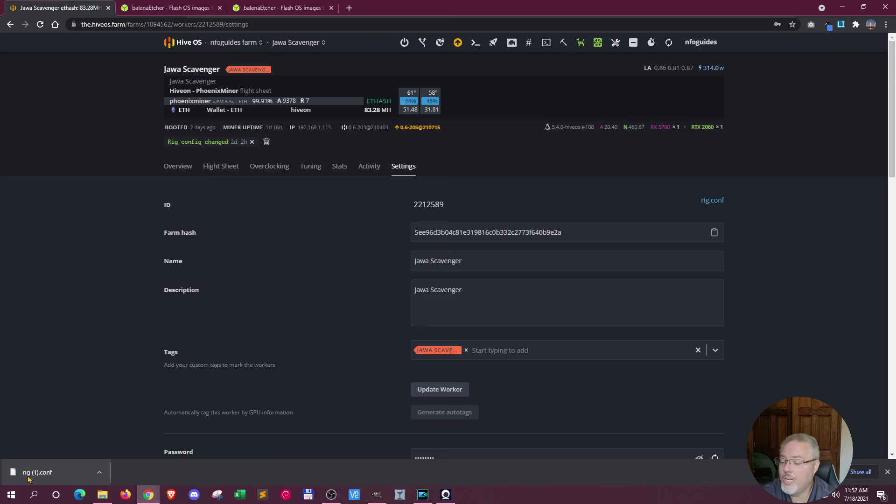
# - Copy the downloaded rig (1).conf file into the root of the HIVE (D:) drive in File Explorer
pyautogui.click(102, 495)
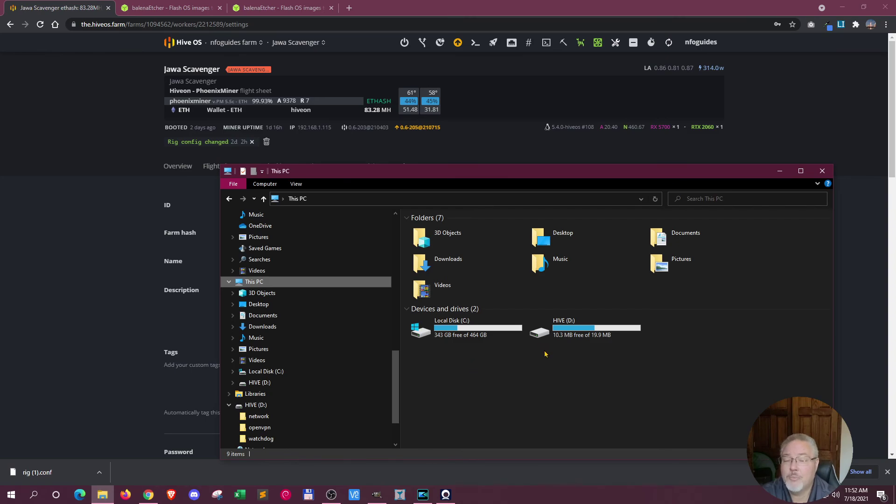
pyautogui.doubleClick(572, 327)
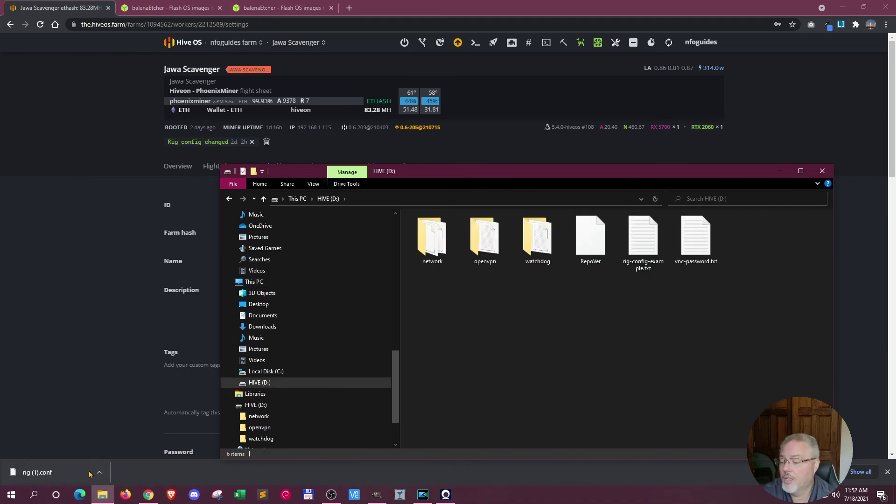
pyautogui.moveTo(53, 474); pyautogui.dragTo(489, 336)
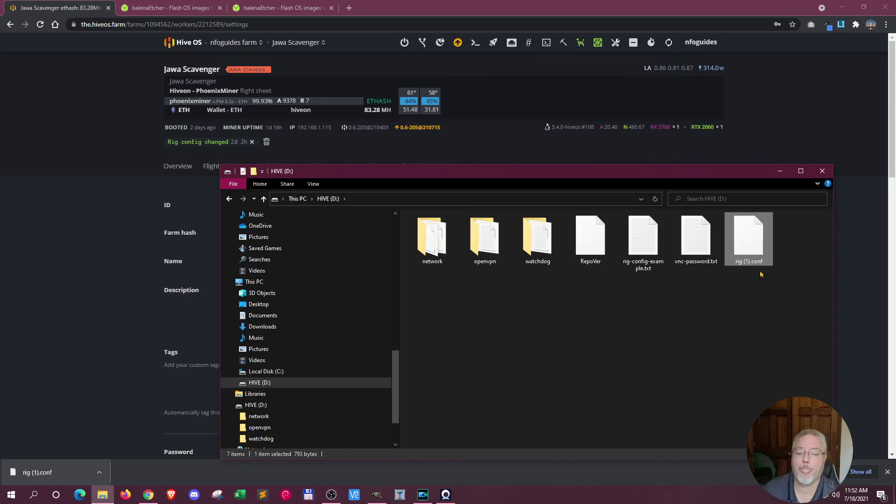
# - Rename the copied configuration file on the HIVE (D:) drive as rig.conf and close the File Explorer window
pyautogui.press('F2')
pyautogui.press('Right')
pyautogui.press('BackSpace')
pyautogui.press('BackSpace')
pyautogui.press('BackSpace')
pyautogui.press('BackSpace')
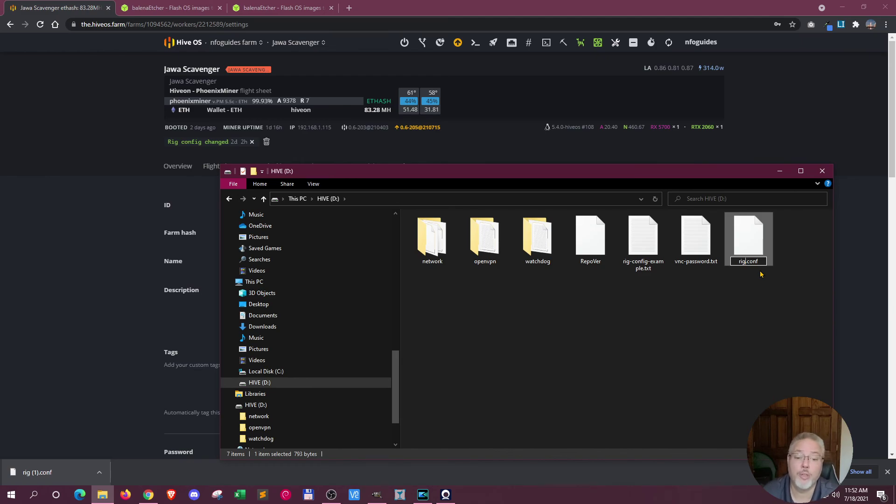
pyautogui.press('Return')
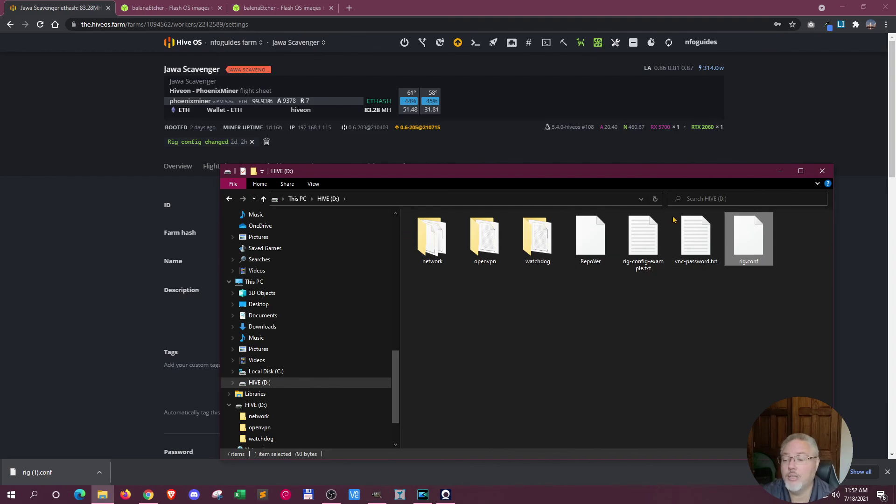
pyautogui.click(822, 171)
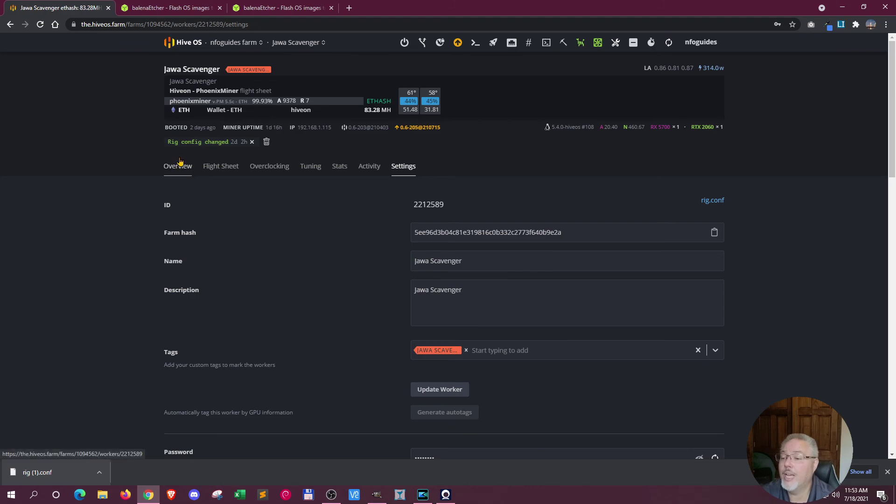
# - Open the Jawa Scavenger worker from the farm's worker list and shut it down, confirming the shutdown
pyautogui.click(287, 43)
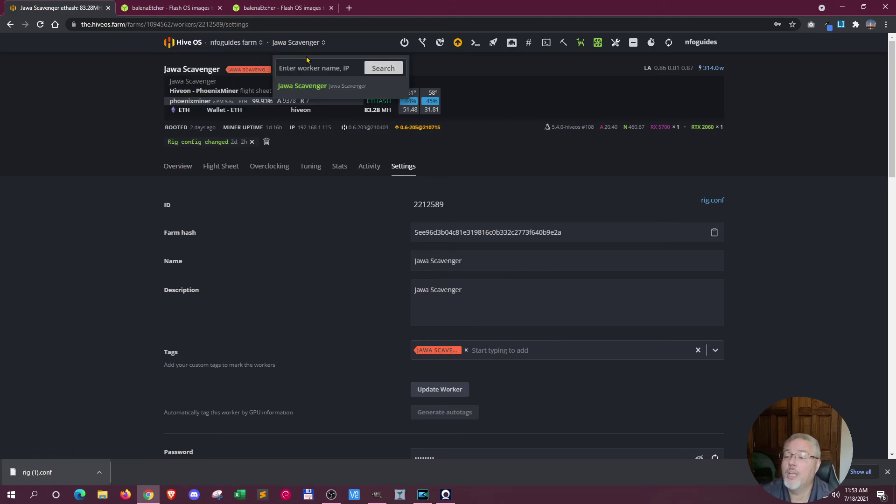
pyautogui.click(244, 45)
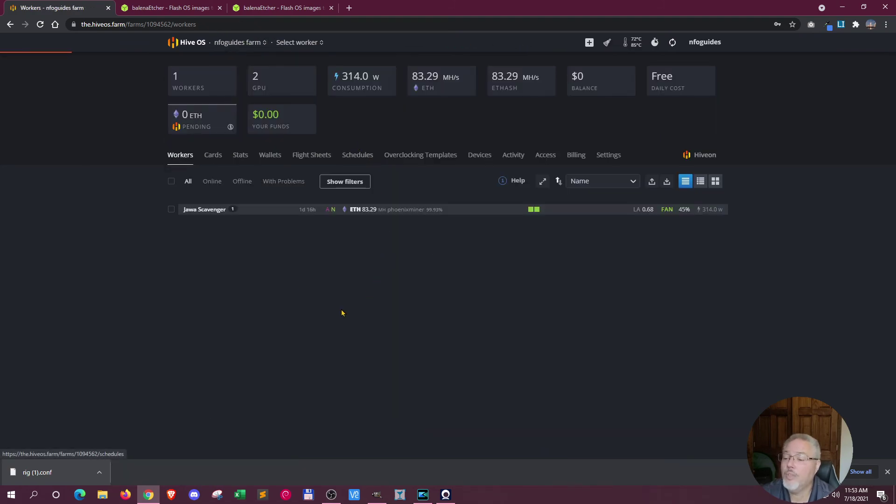
pyautogui.click(203, 211)
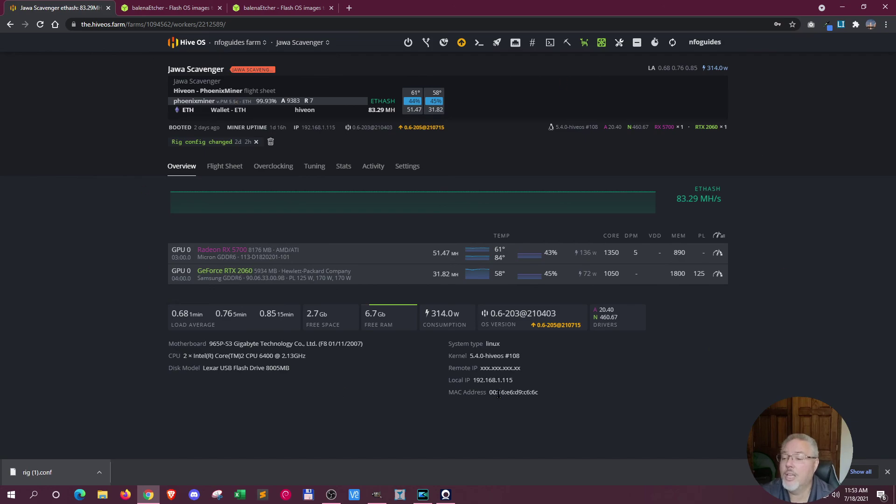
pyautogui.click(408, 43)
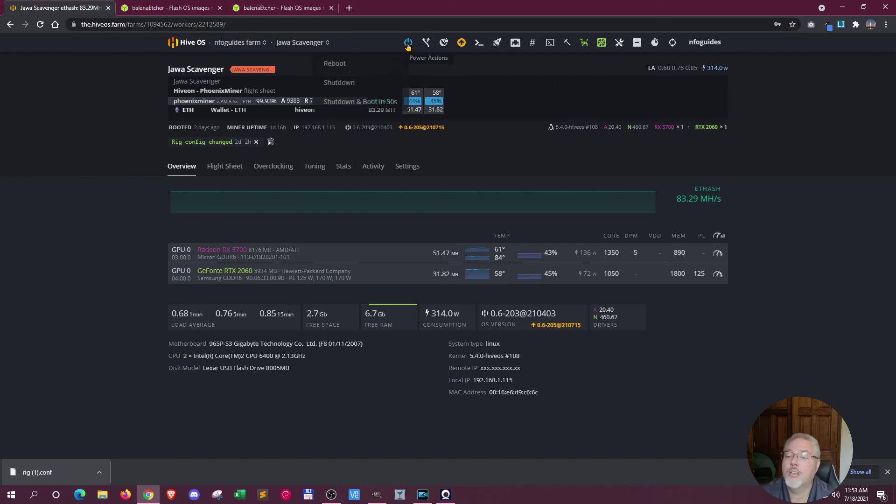
pyautogui.click(346, 86)
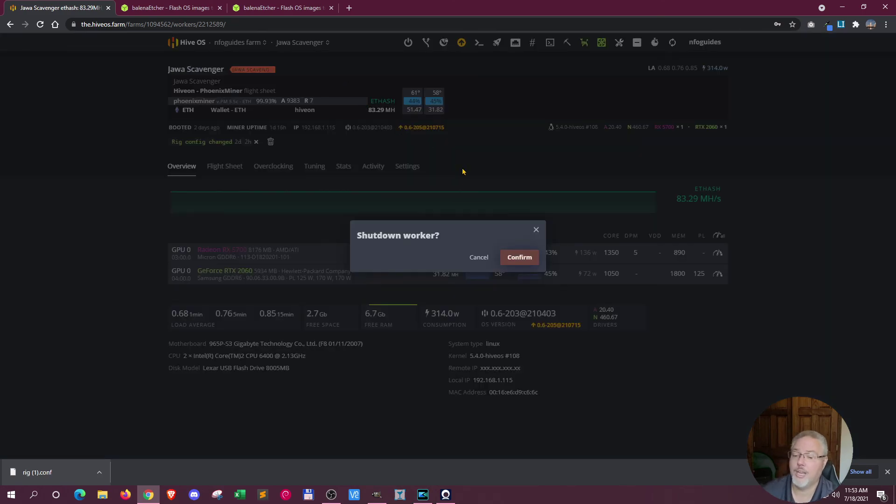
pyautogui.click(531, 260)
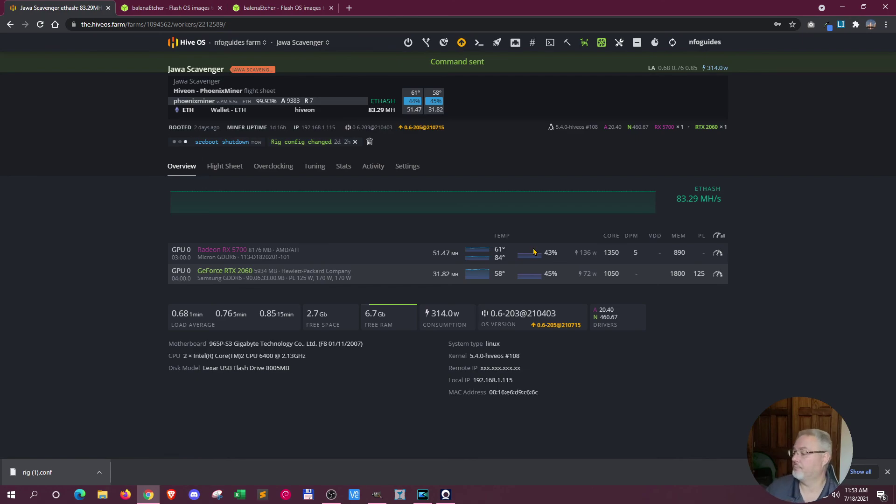